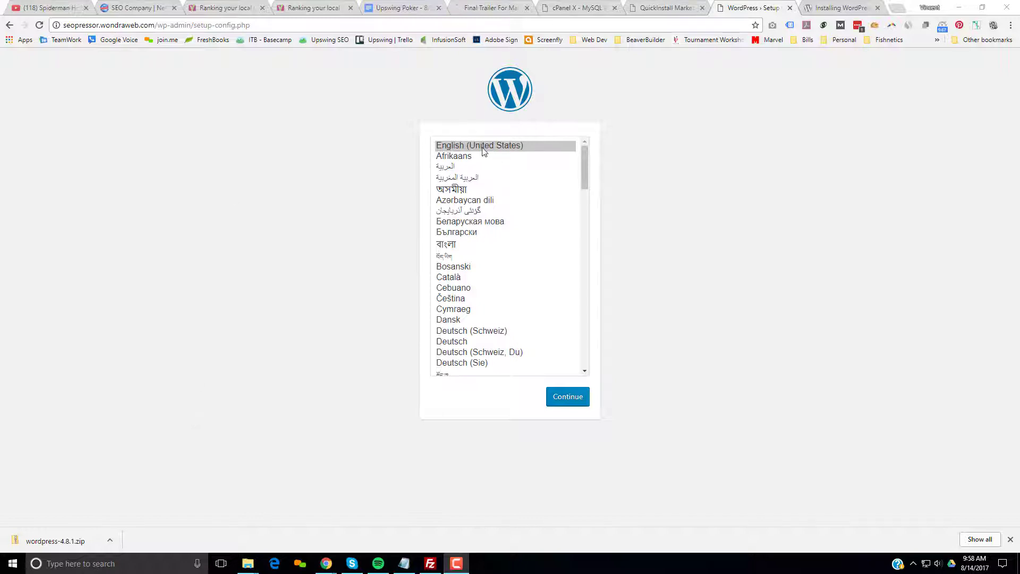
# Choose English (United States) as the install language and continue past the welcome screen.
pyautogui.click(573, 405)
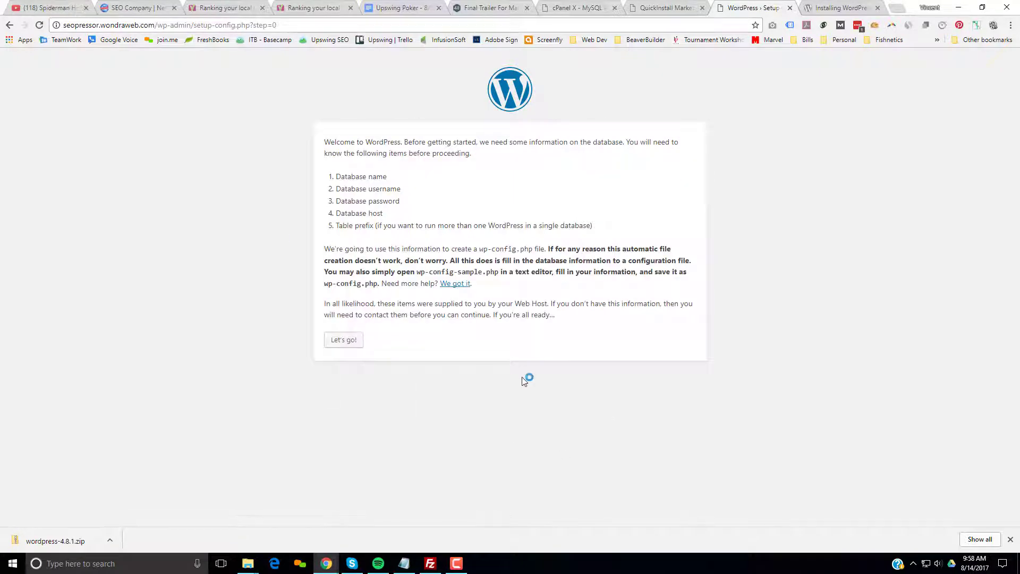
pyautogui.click(339, 344)
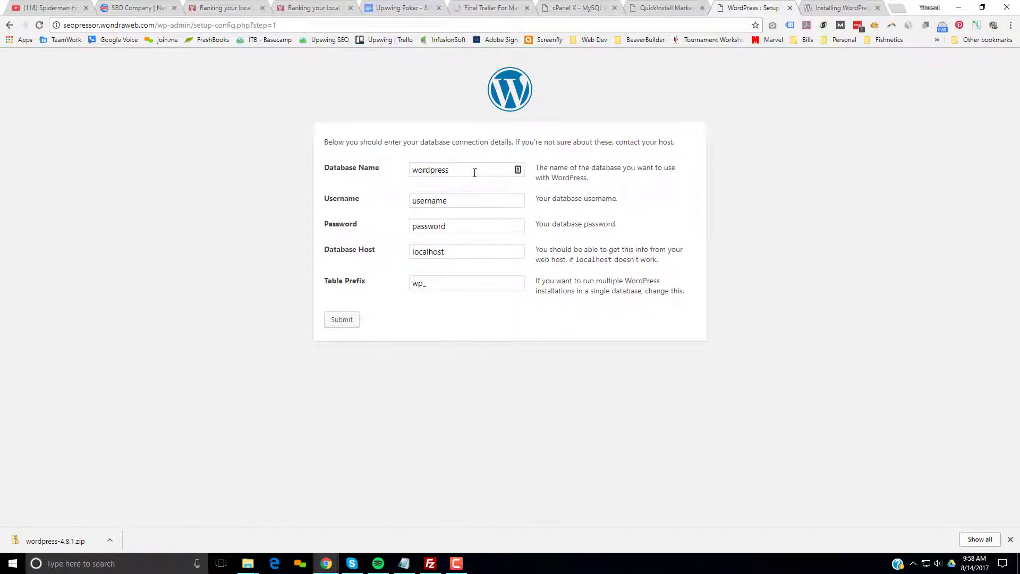
# Paste the copied database name, username and password into the connection form and submit it.
pyautogui.click(475, 173)
pyautogui.click(403, 562)
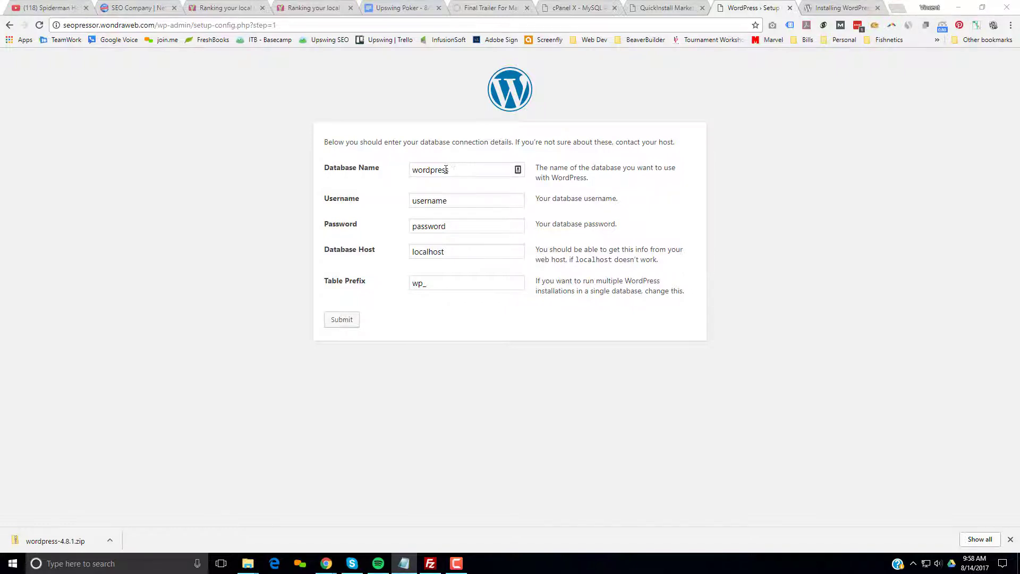
pyautogui.click(314, 167)
pyautogui.write('wondraw_seop')
pyautogui.press('Tab')
pyautogui.write('wondraw_seop')
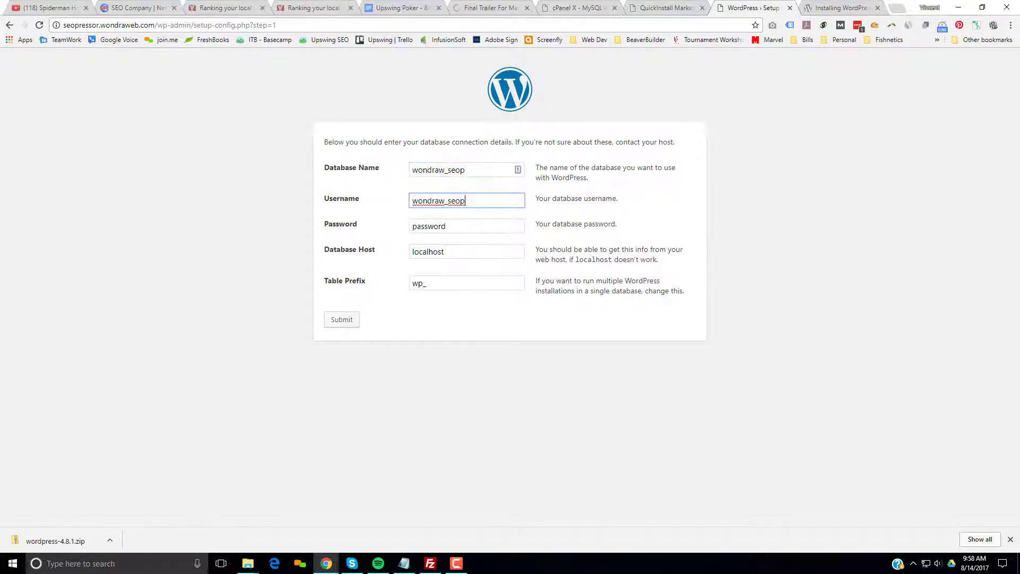
pyautogui.hotkey('alt', 'Tab')
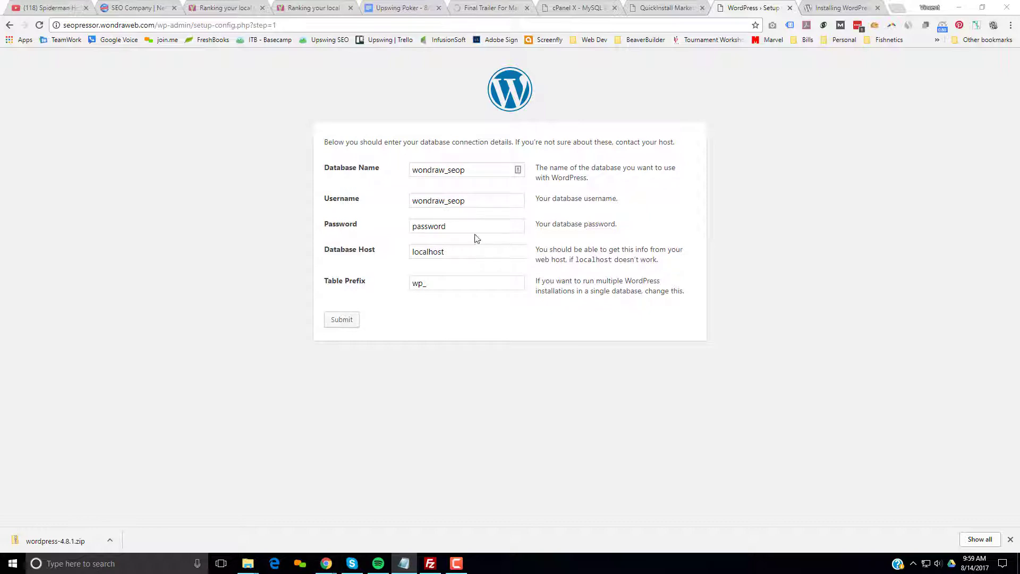
pyautogui.hotkey('alt', 'Tab')
pyautogui.press('Tab')
pyautogui.hotkey('ctrl', 'v')
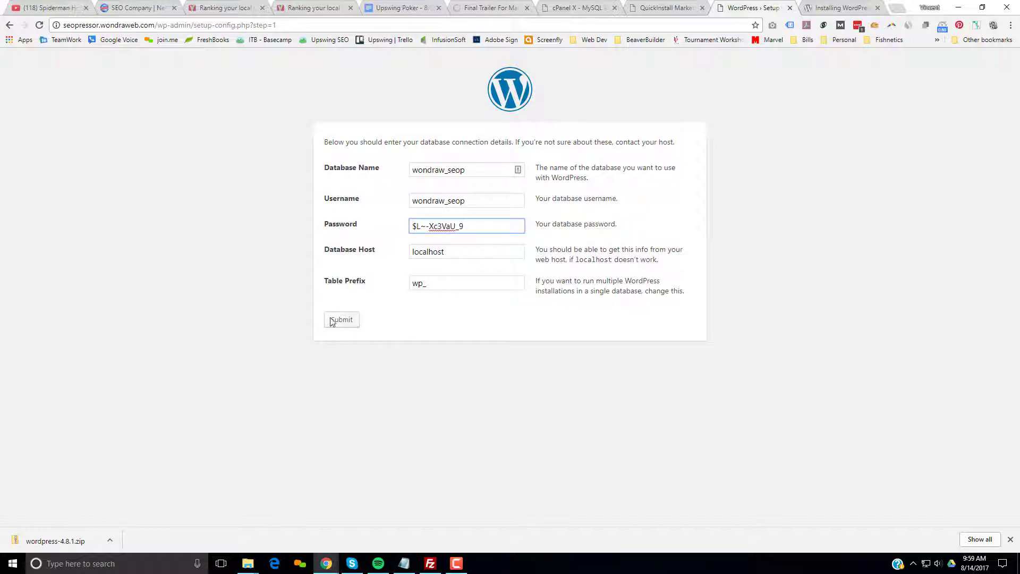
pyautogui.click(345, 321)
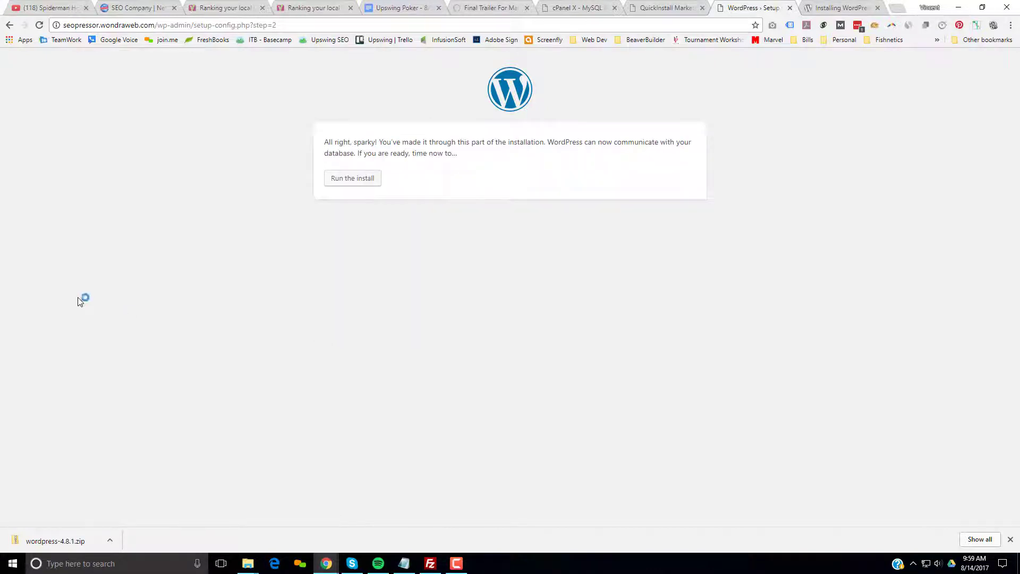
# Install WordPress as 'SEOPressor – Double Canonical bug' with an admin account, then go to Log In.
pyautogui.click(351, 180)
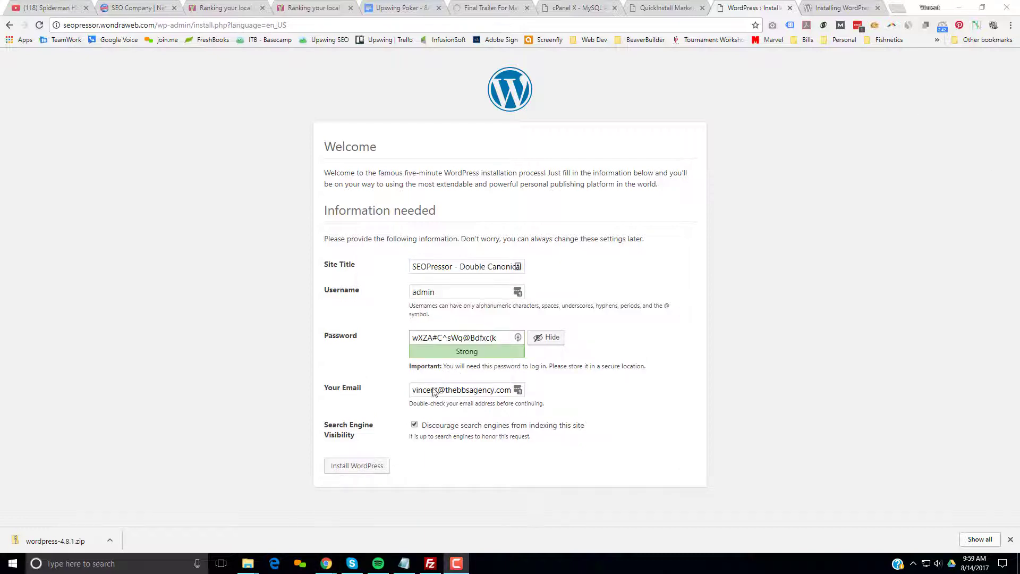
pyautogui.click(365, 466)
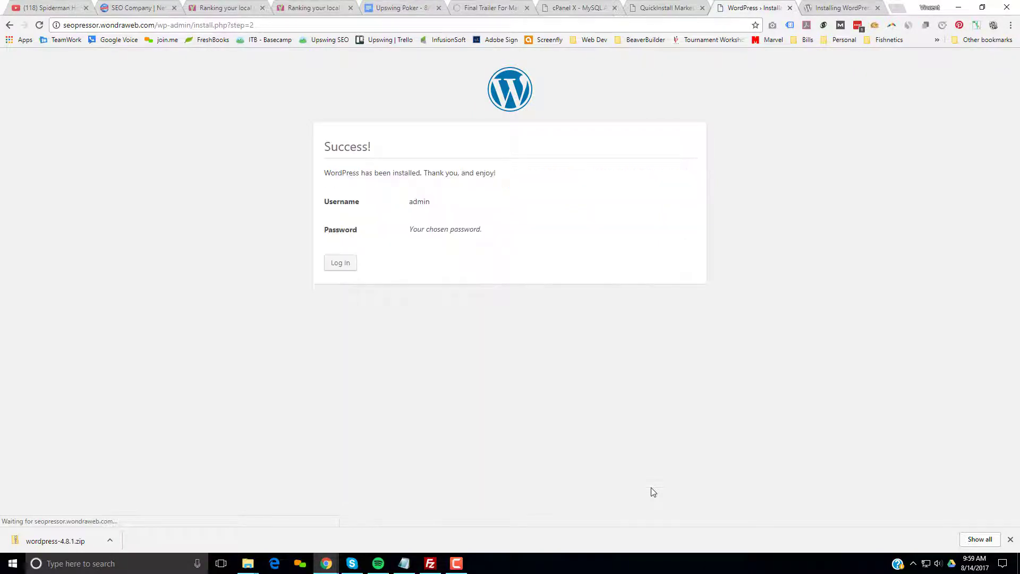
pyautogui.click(348, 265)
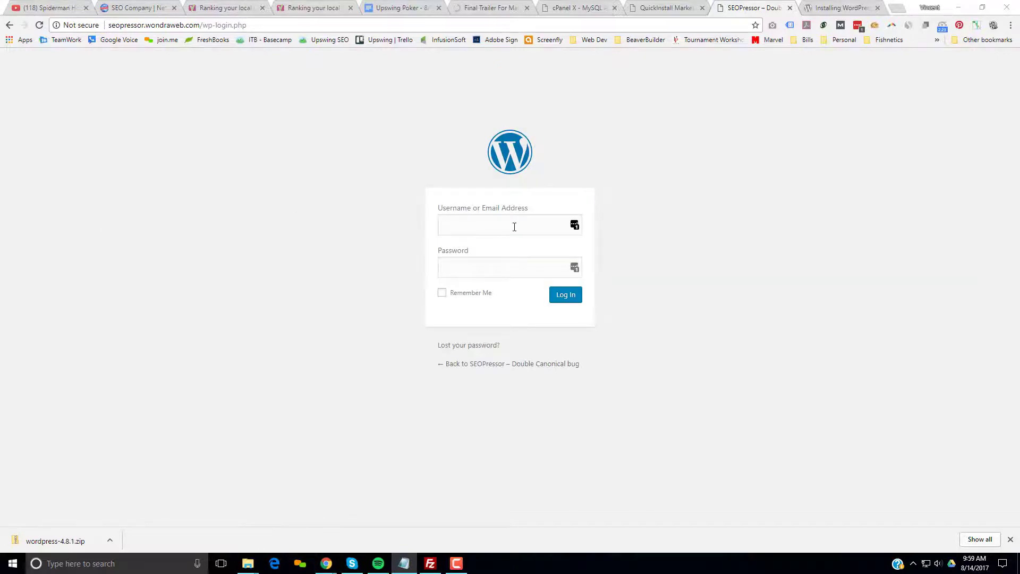
# Log in with username admin and the copied account password.
pyautogui.click(515, 227)
pyautogui.write('admin')
pyautogui.hotkey('alt', 'Tab')
pyautogui.click(463, 268)
pyautogui.hotkey('ctrl', 'v')
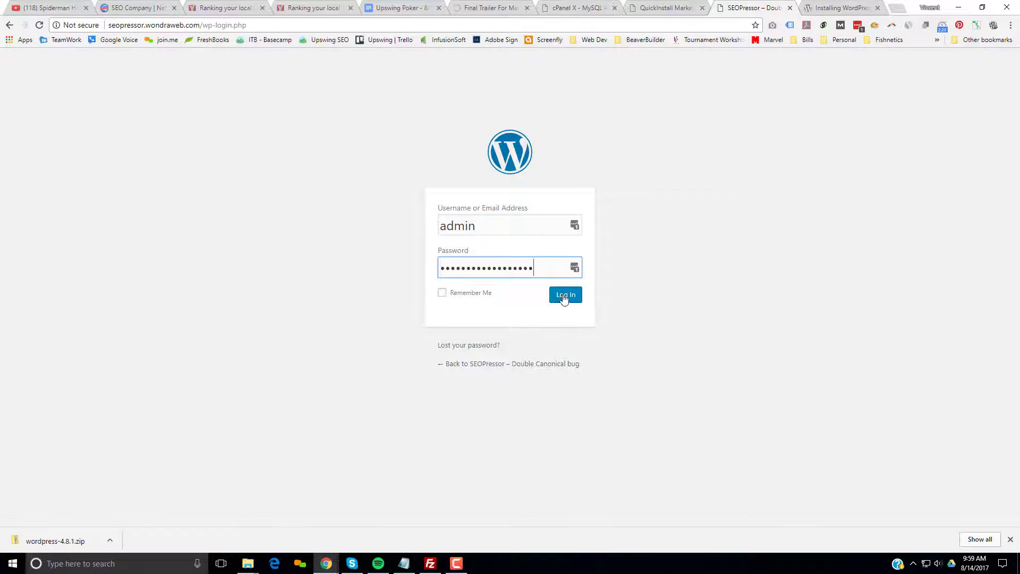
pyautogui.click(566, 295)
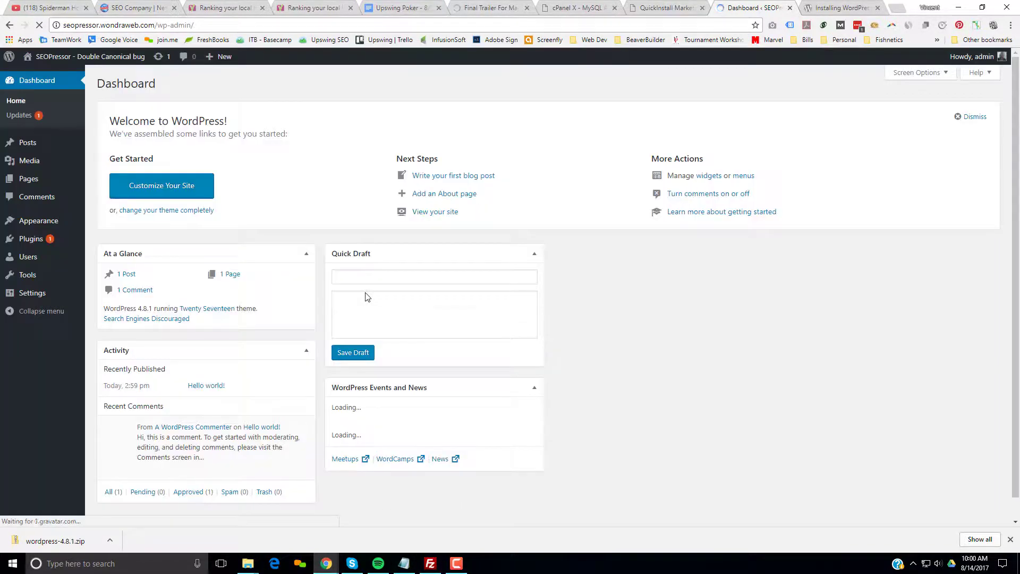
# Create and publish a new page titled 'Home'.
pyautogui.moveTo(32, 179)
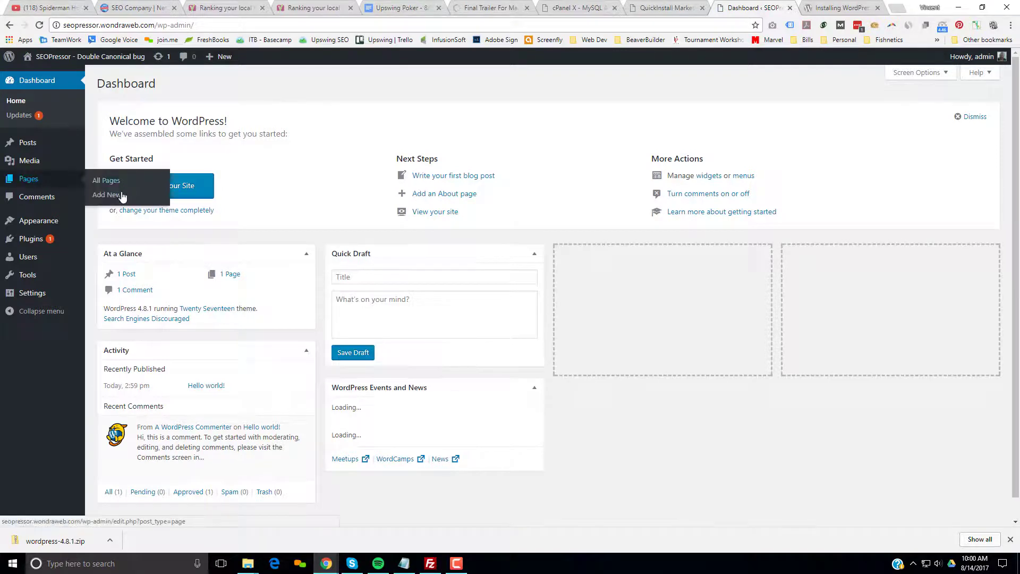
pyautogui.click(122, 196)
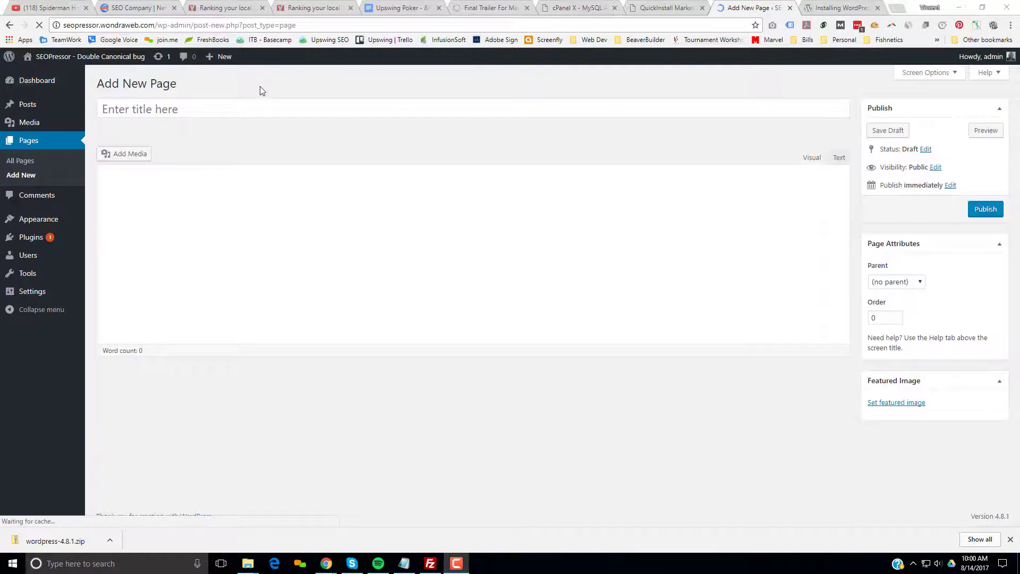
pyautogui.click(257, 112)
pyautogui.write('Home')
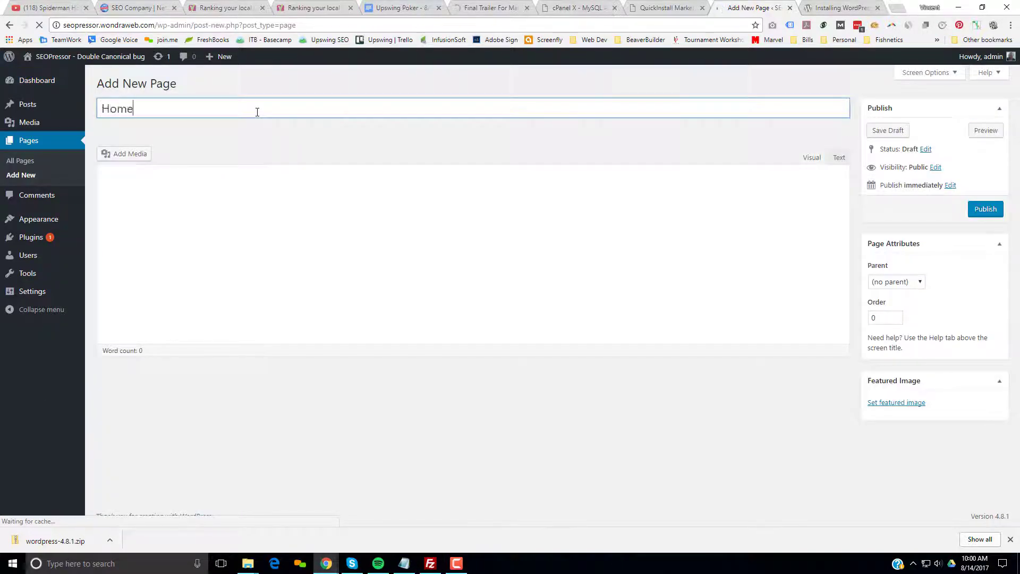
pyautogui.click(996, 212)
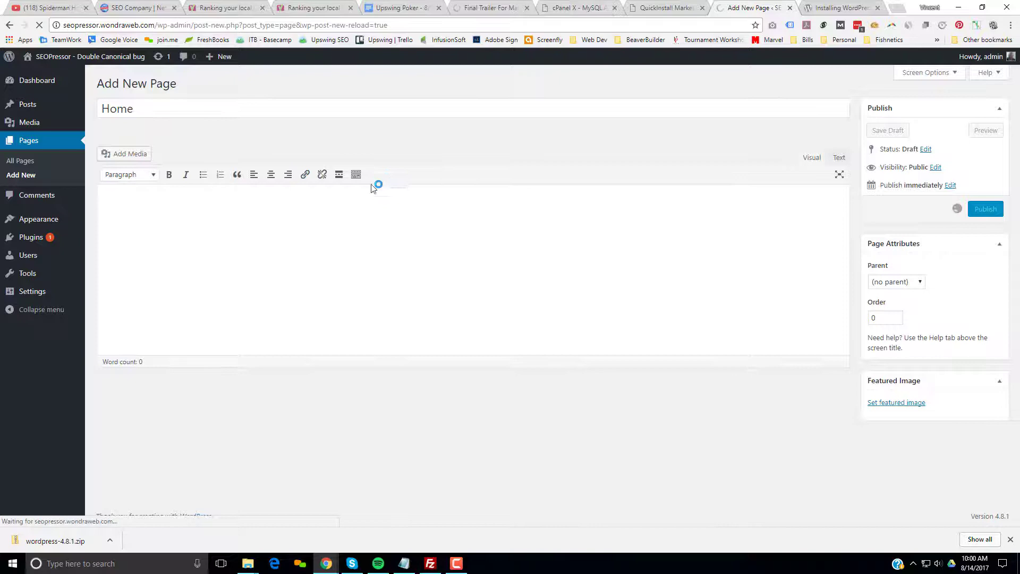
# Create a second new page in another tab and publish it as 'Home B'.
pyautogui.moveTo(215, 62)
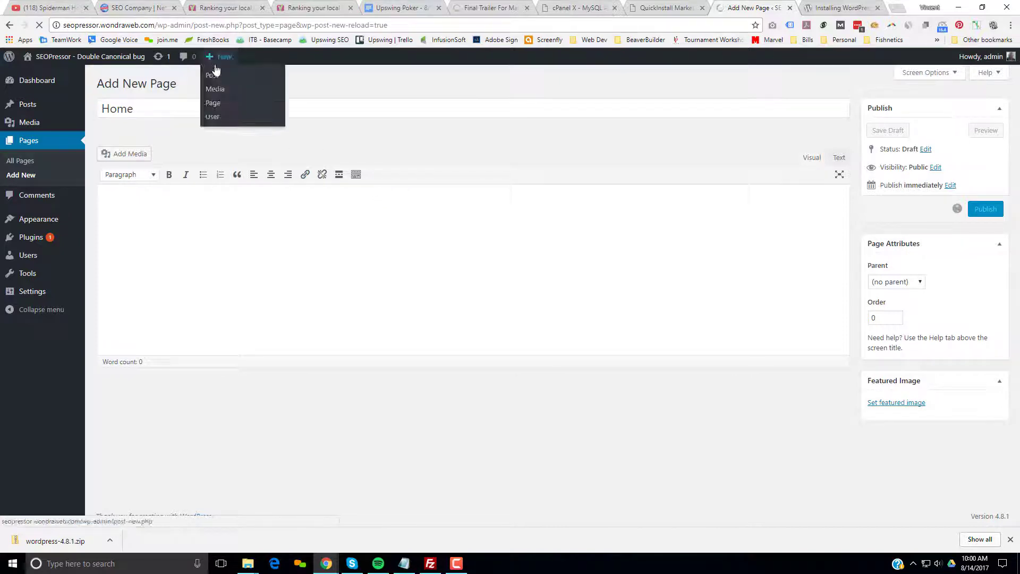
pyautogui.rightClick(215, 102)
pyautogui.click(235, 108)
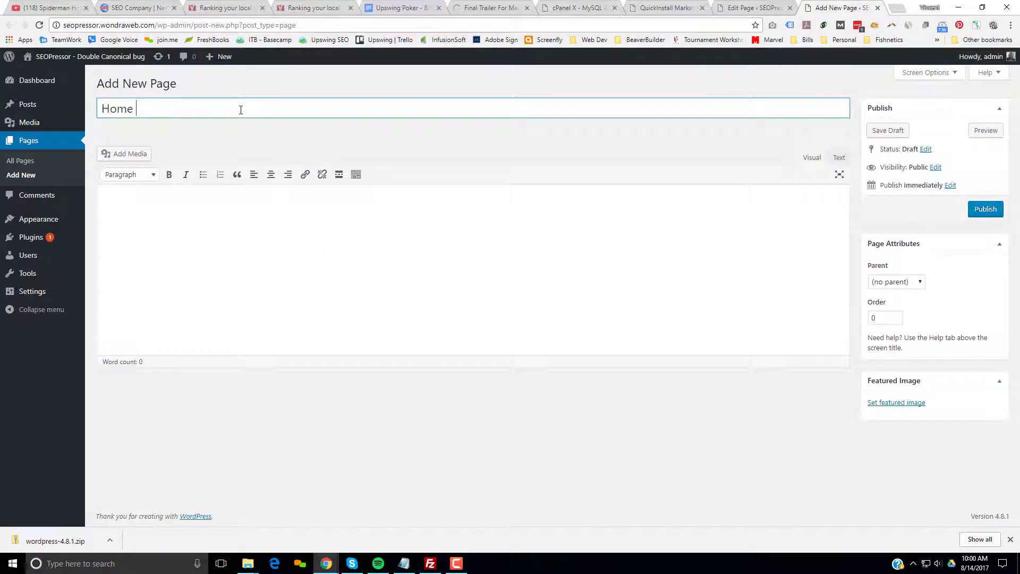
pyautogui.click(986, 210)
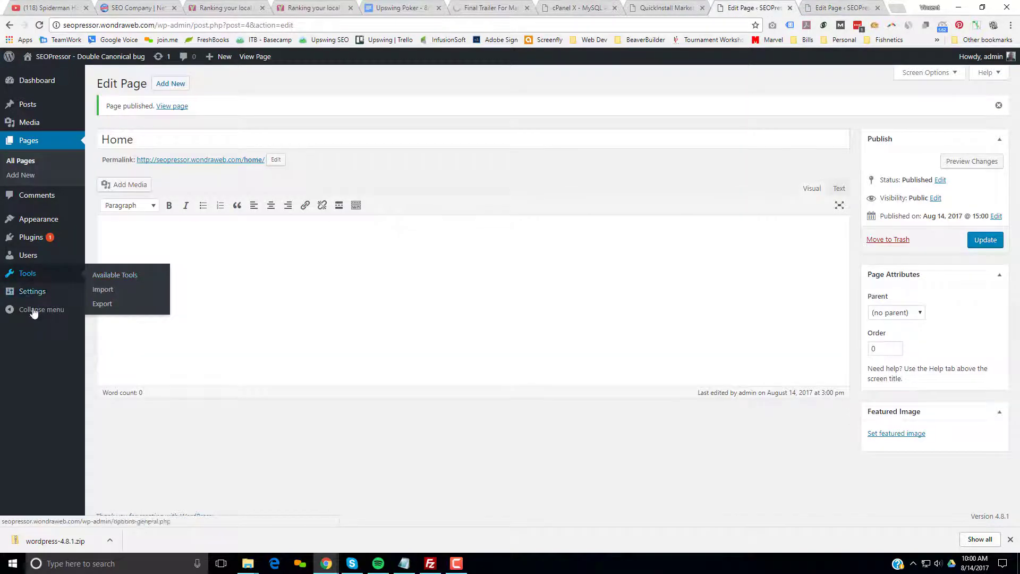
# Set permalinks to the Post name structure (/%postname%/) and save the change.
pyautogui.moveTo(43, 293)
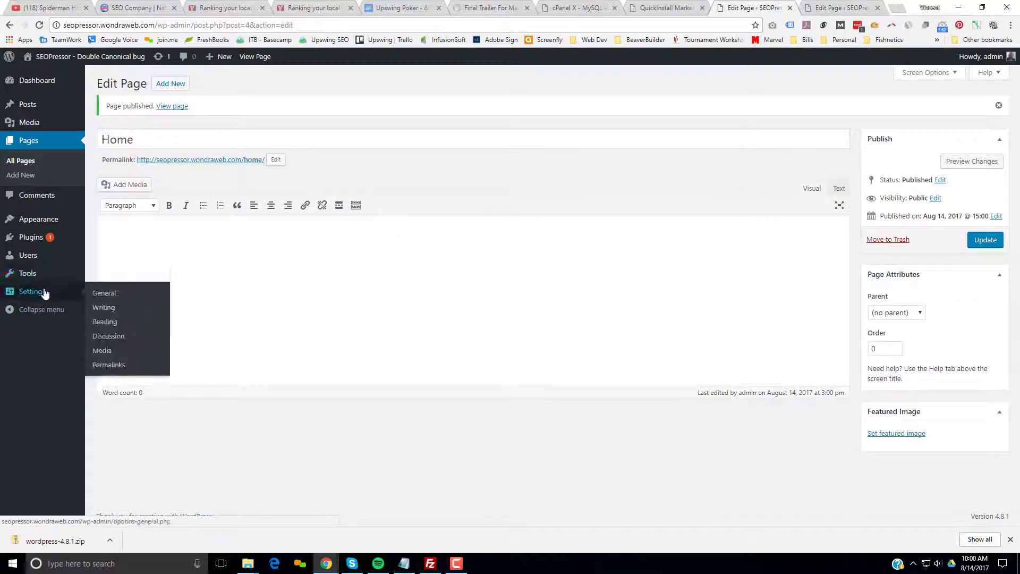
pyautogui.click(137, 366)
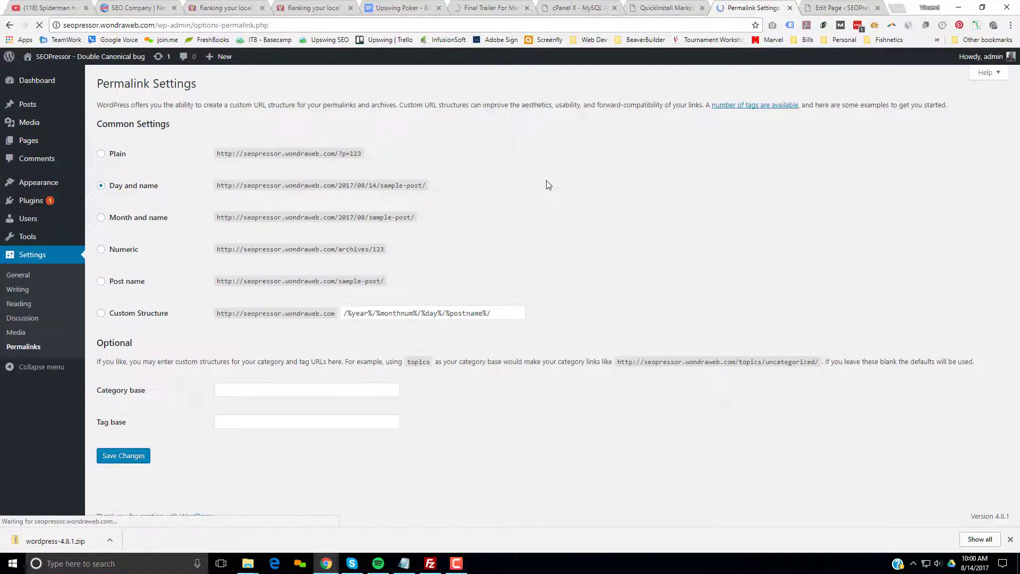
pyautogui.click(101, 281)
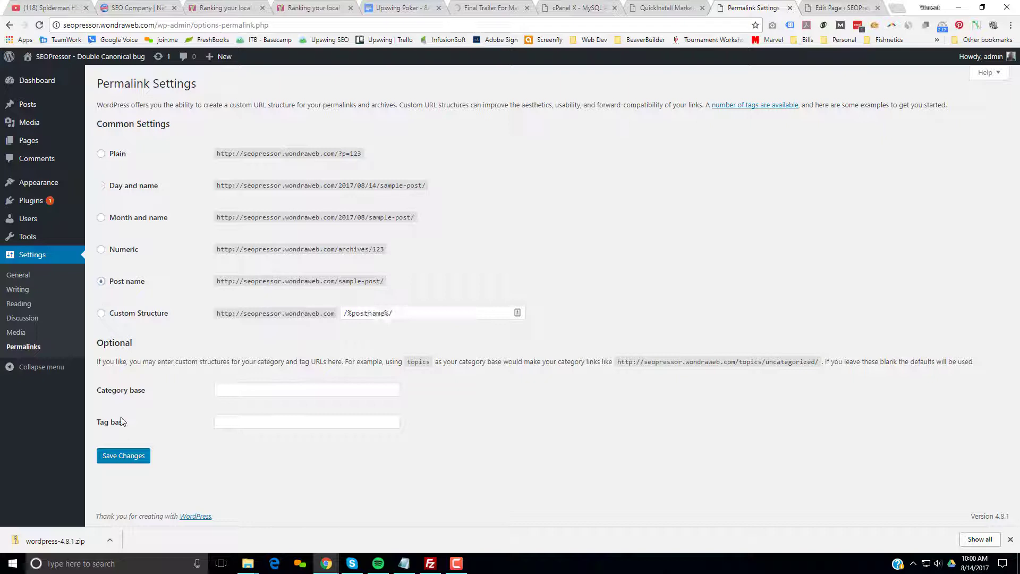
pyautogui.click(123, 455)
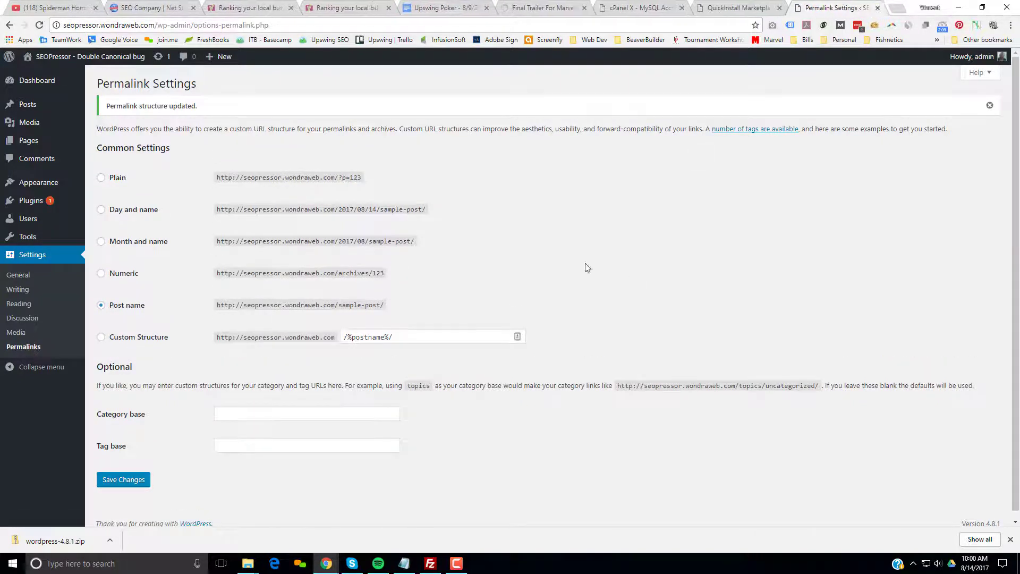
# Go from Installed Plugins to Add New and bring up the Upload Plugin panel.
pyautogui.moveTo(37, 201)
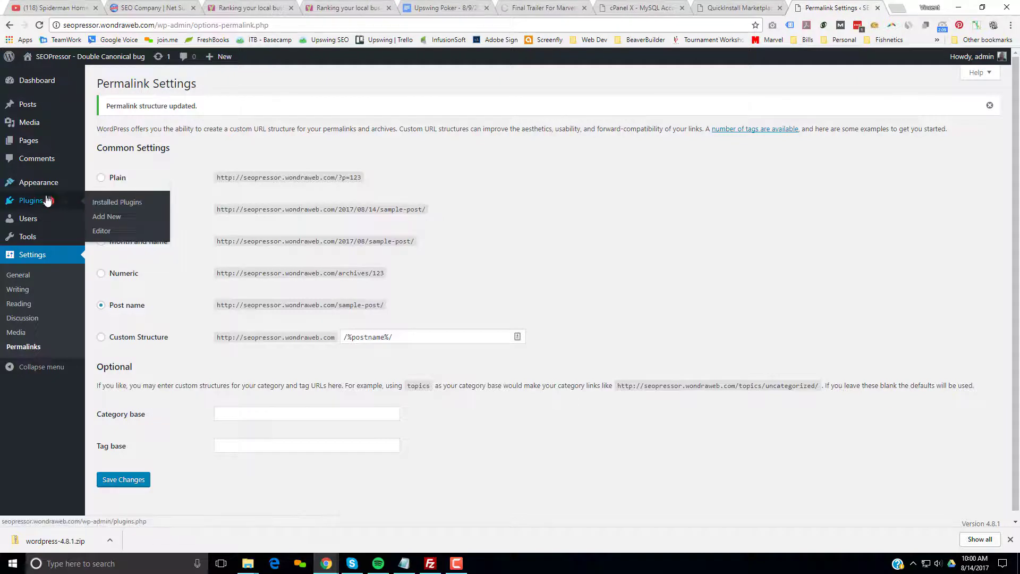
pyautogui.click(118, 203)
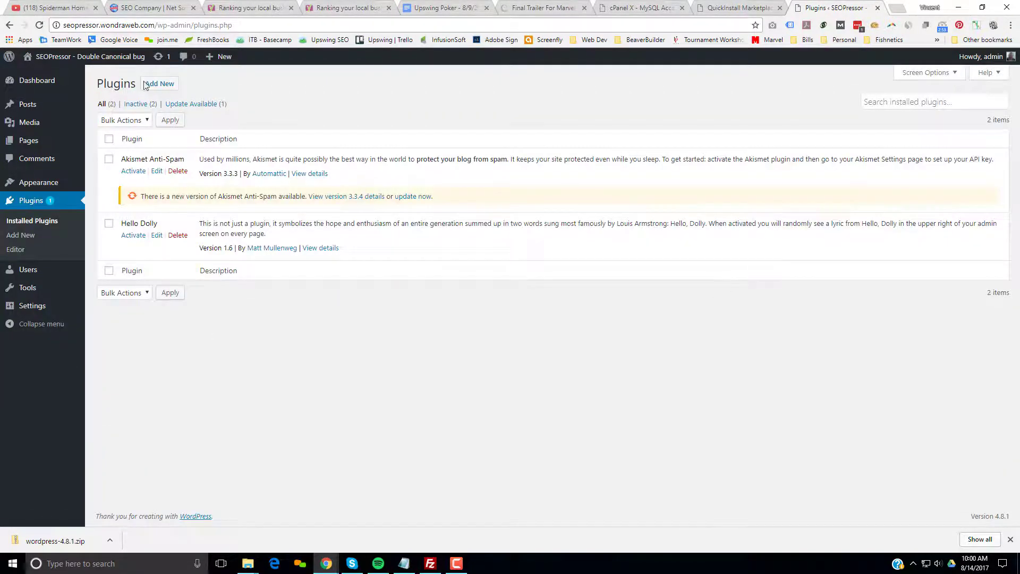
pyautogui.click(146, 85)
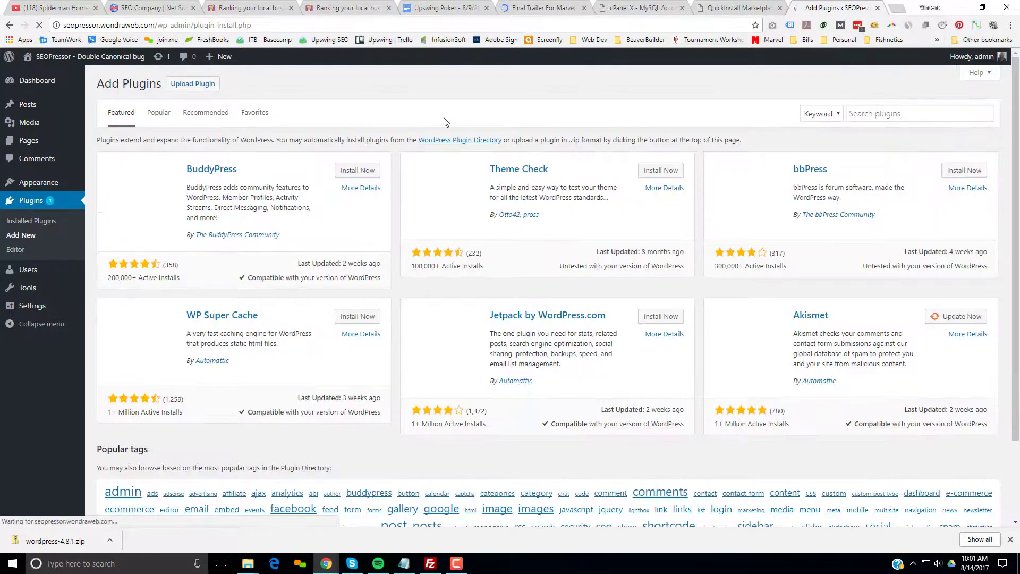
pyautogui.click(190, 84)
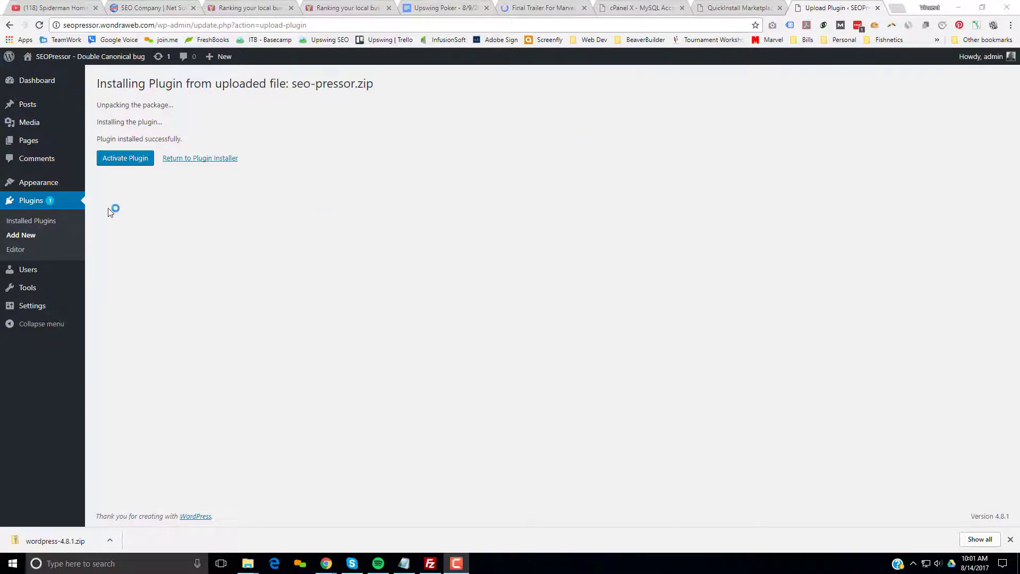
# Activate the SEOPressor Connect 6.1 plugin and dismiss its welcome tour popup.
pyautogui.click(129, 162)
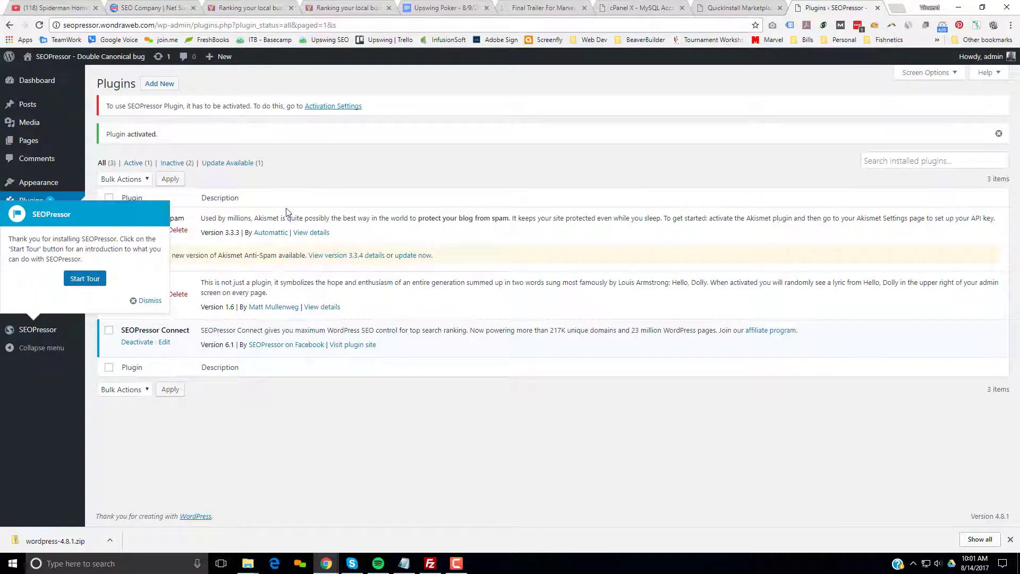
pyautogui.click(148, 300)
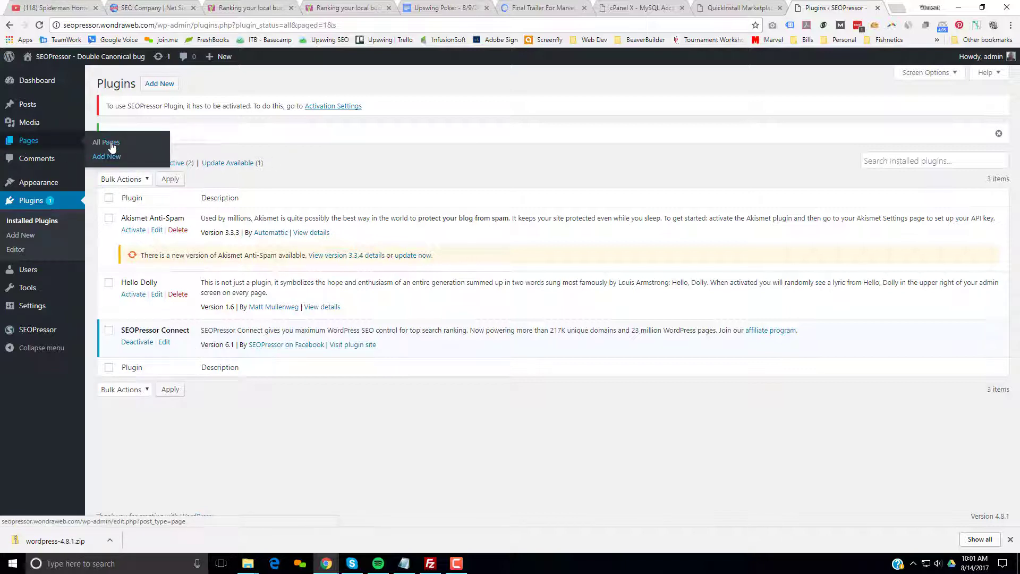
# From All Pages, open the live Home page in a new tab, then switch to Home B.
pyautogui.click(106, 142)
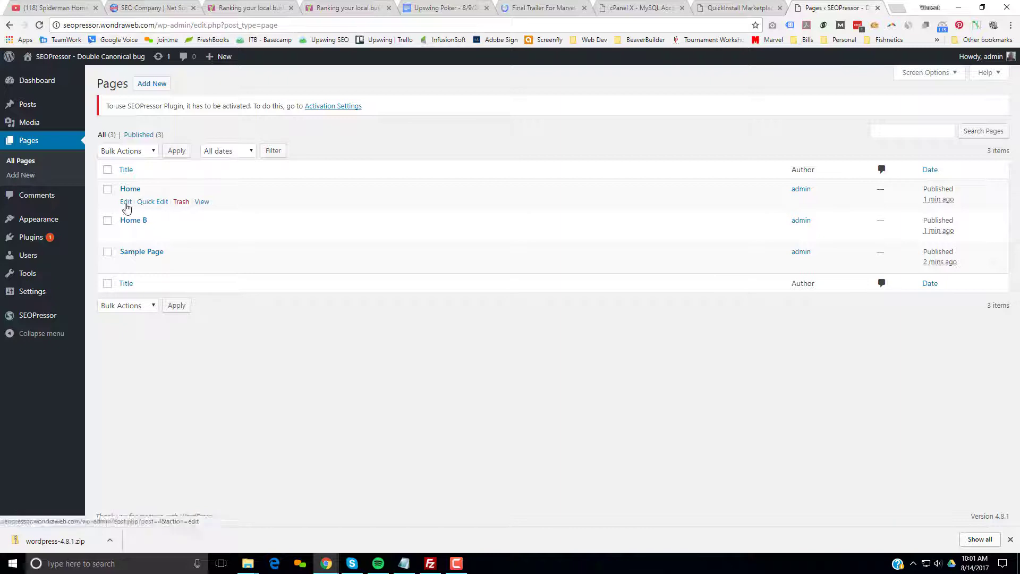
pyautogui.rightClick(200, 203)
pyautogui.click(209, 209)
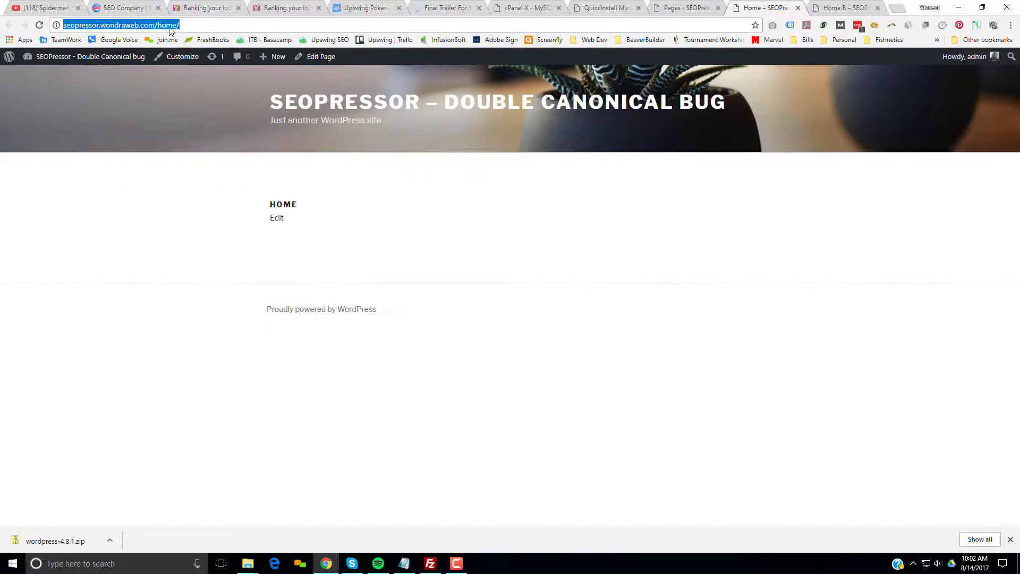
pyautogui.hotkey('ctrl', 'Tab')
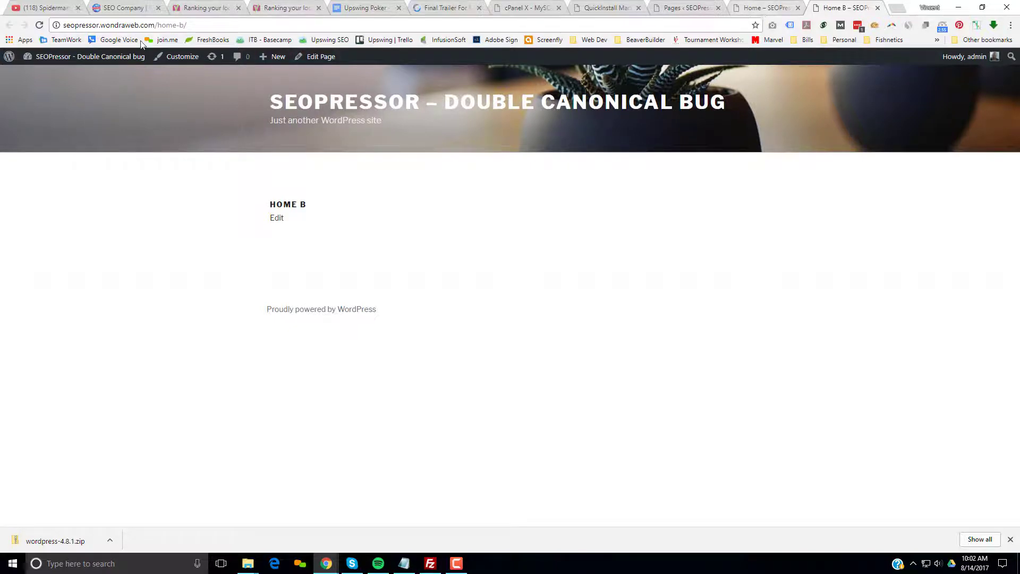
# Edit Home B, open SEOPressor Activation Settings, then reload Home B's editor to load SEOPressor.
pyautogui.click(319, 59)
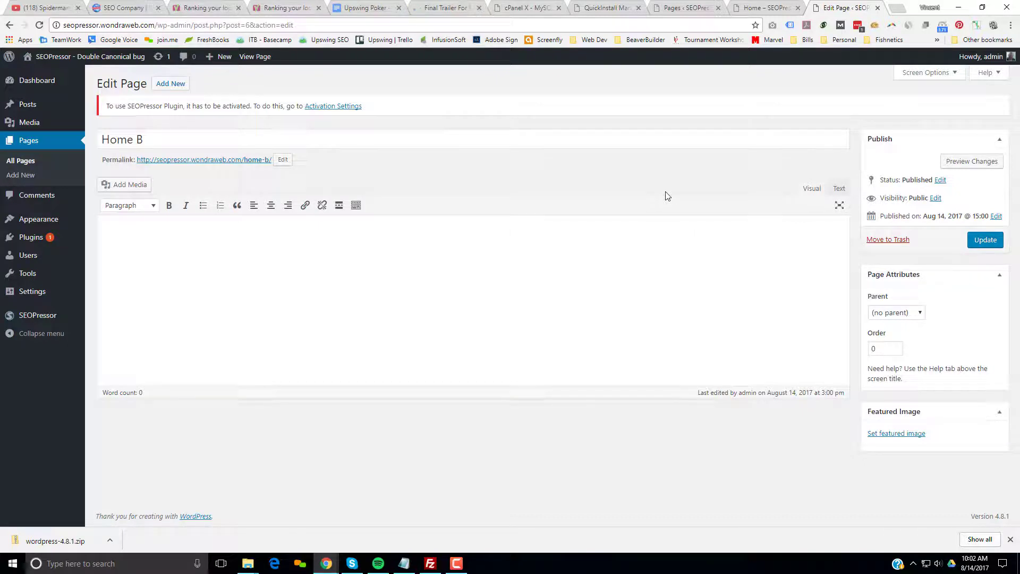
pyautogui.click(686, 8)
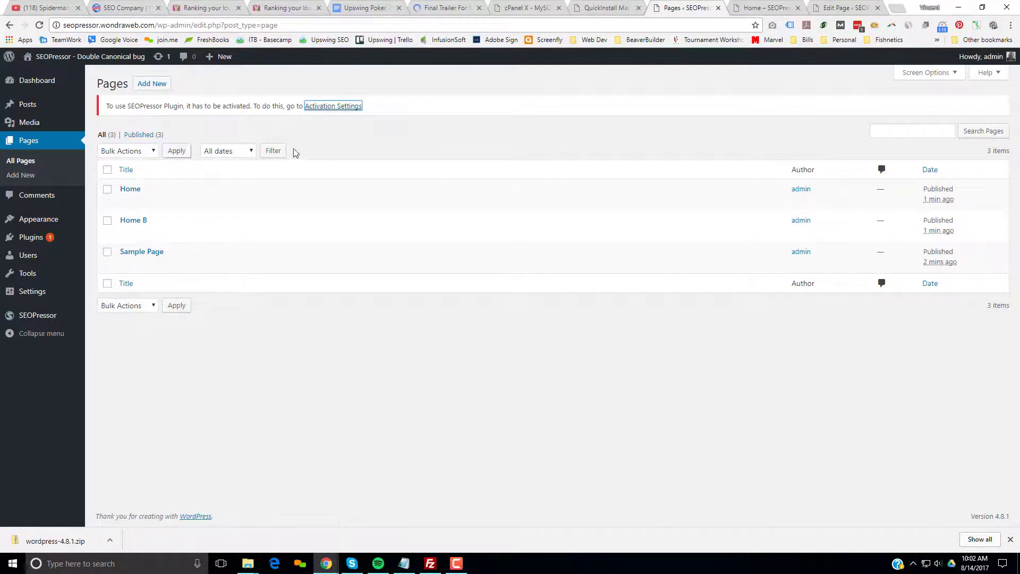
pyautogui.click(334, 107)
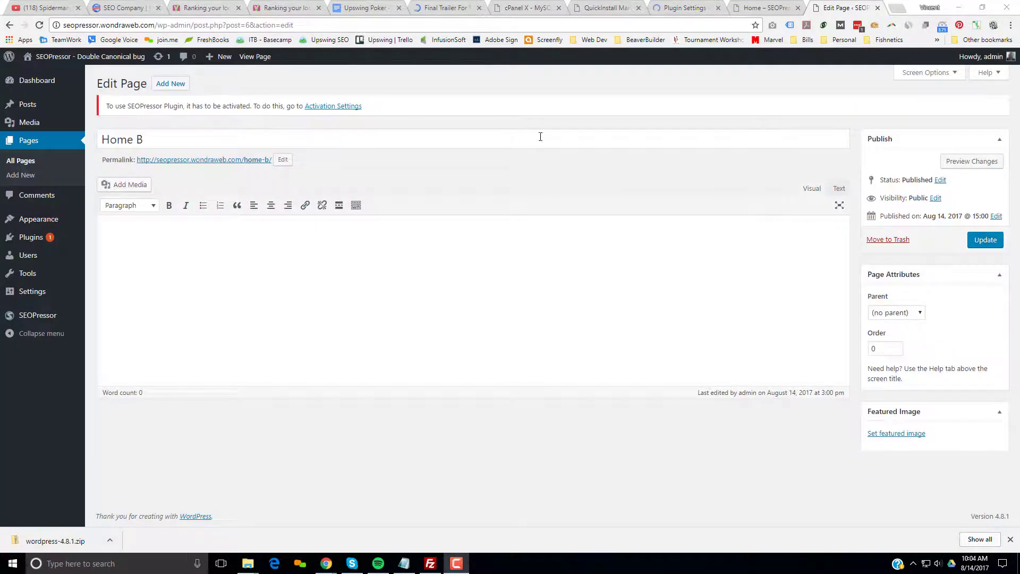
pyautogui.click(40, 25)
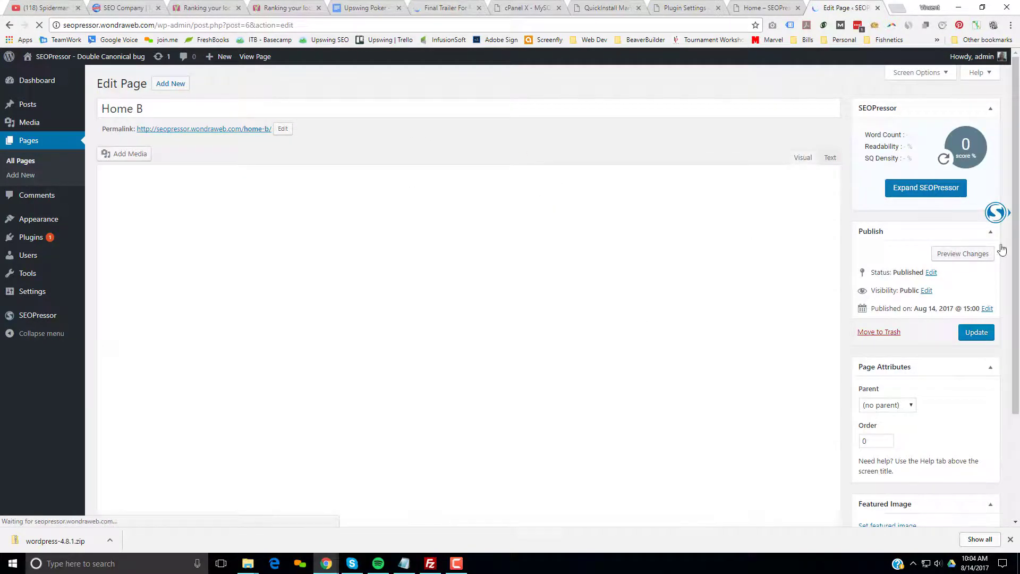
pyautogui.click(994, 211)
pyautogui.click(907, 77)
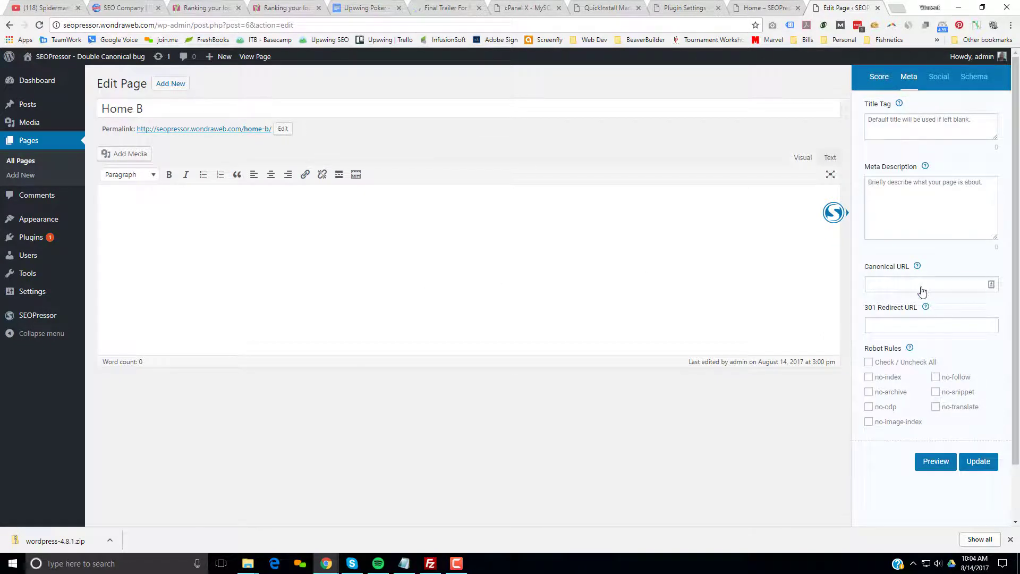
pyautogui.click(763, 7)
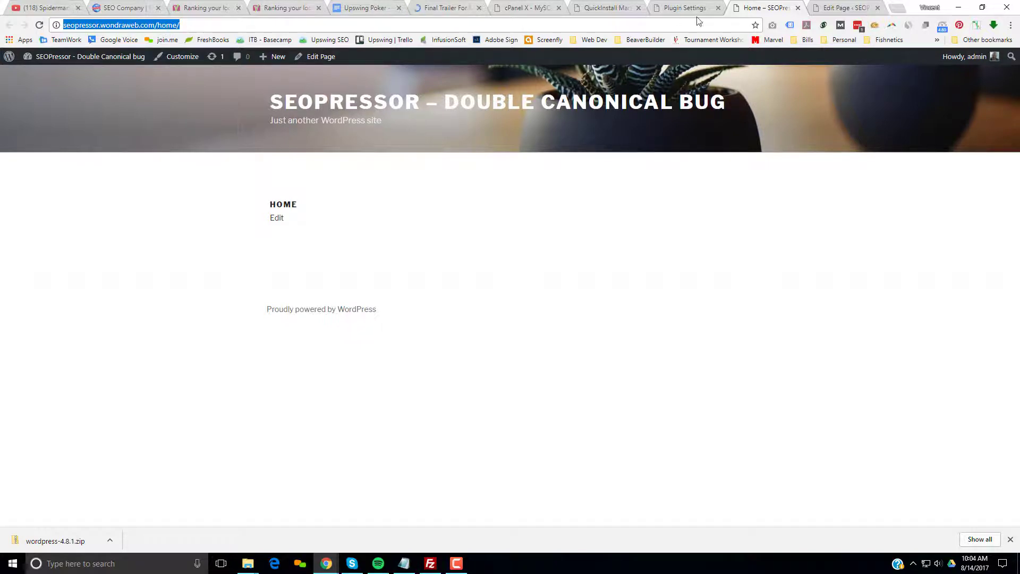
pyautogui.click(849, 8)
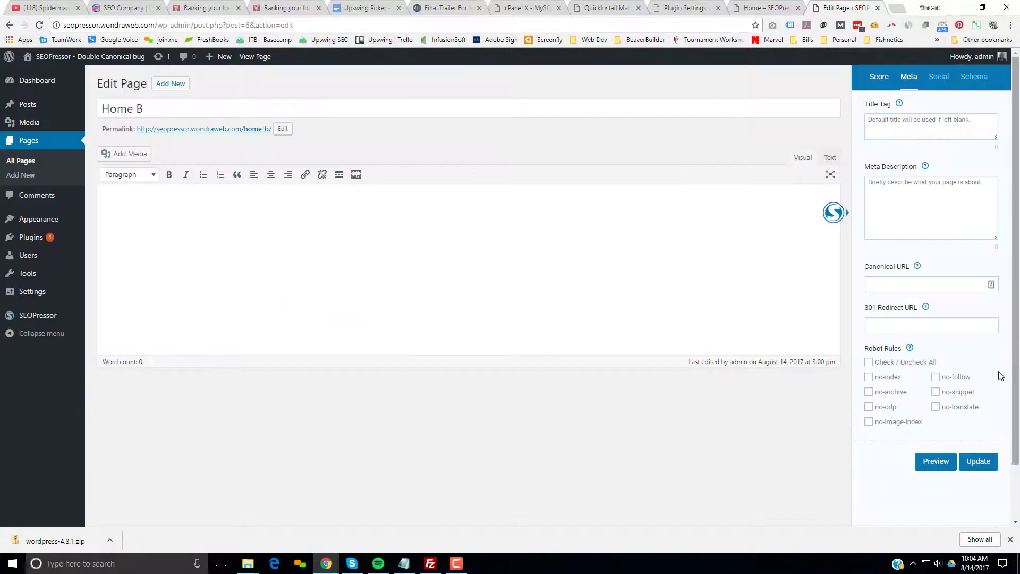
pyautogui.click(904, 290)
pyautogui.write('http://seopressor.wondraweb.com/home/')
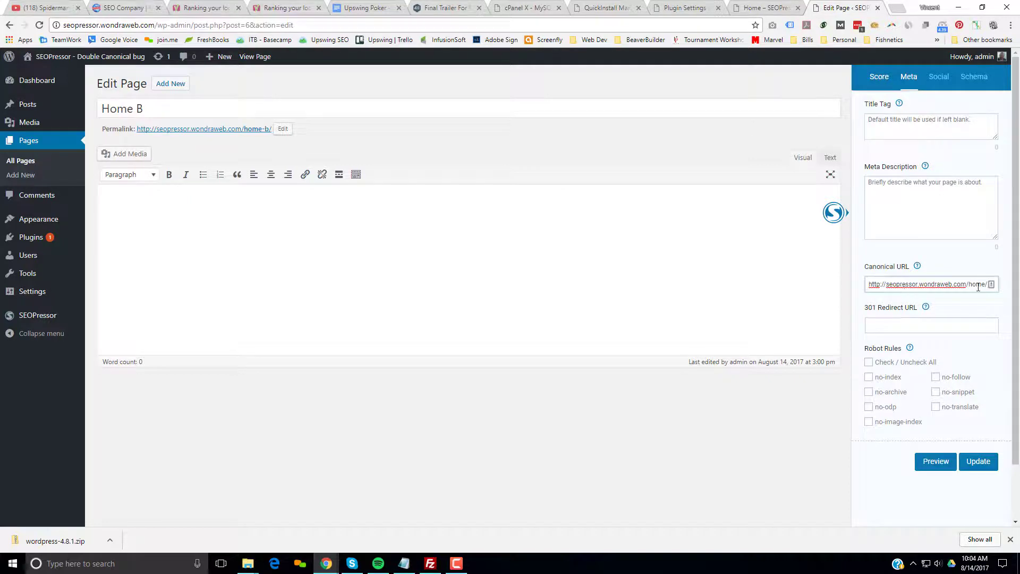
# Update Home B and open its live permalink in a new tab.
pyautogui.click(978, 461)
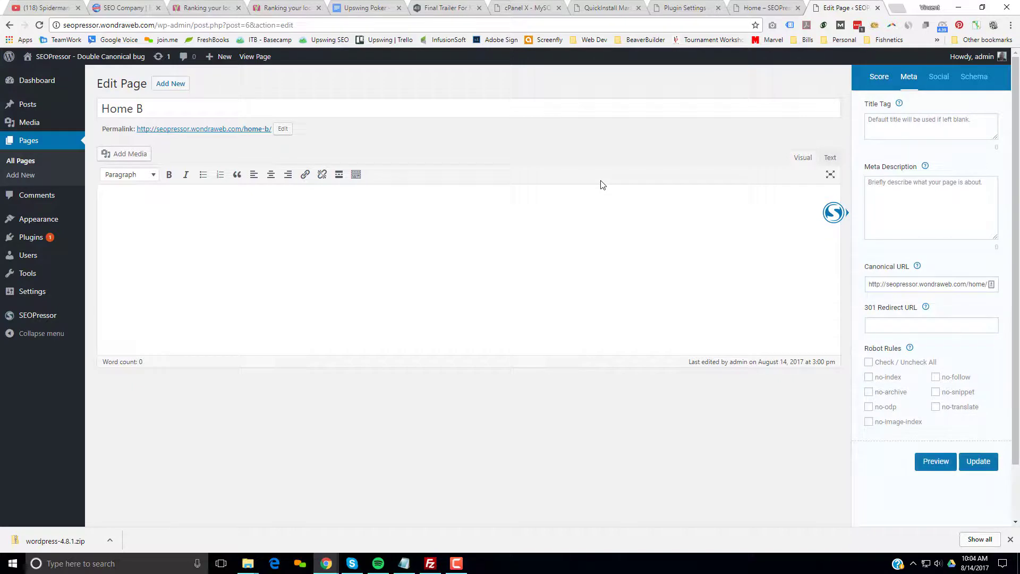
pyautogui.rightClick(238, 129)
pyautogui.click(258, 140)
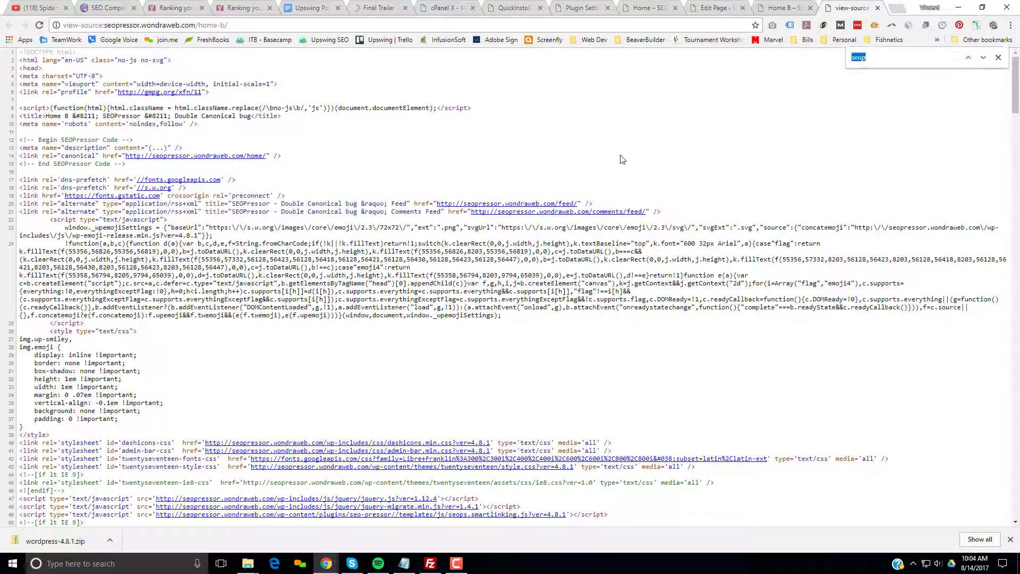
# Search the source for 'canonical', highlighting the /home/ tag on line 14, then jump to line 57.
pyautogui.write('canon')
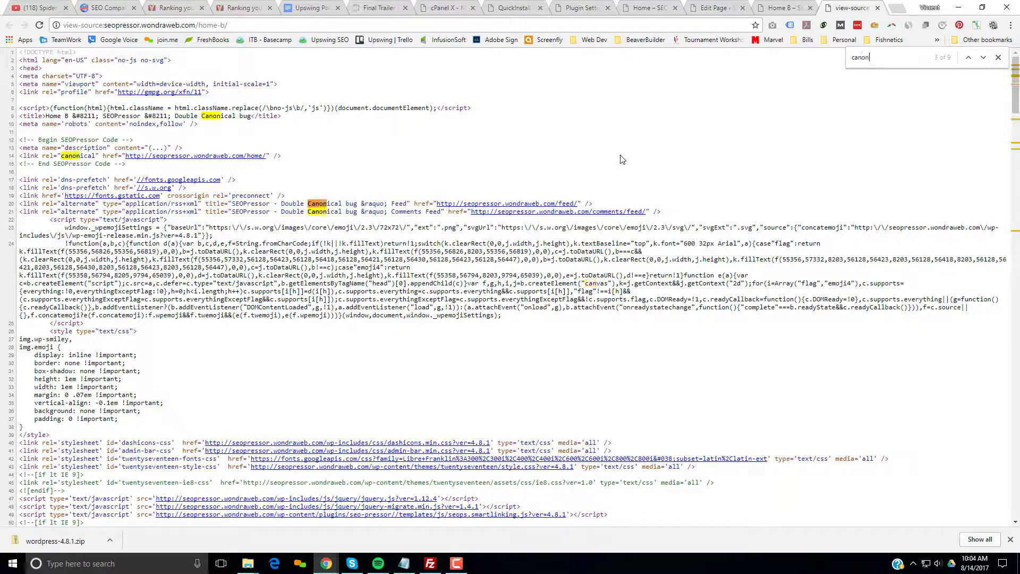
pyautogui.write('ical')
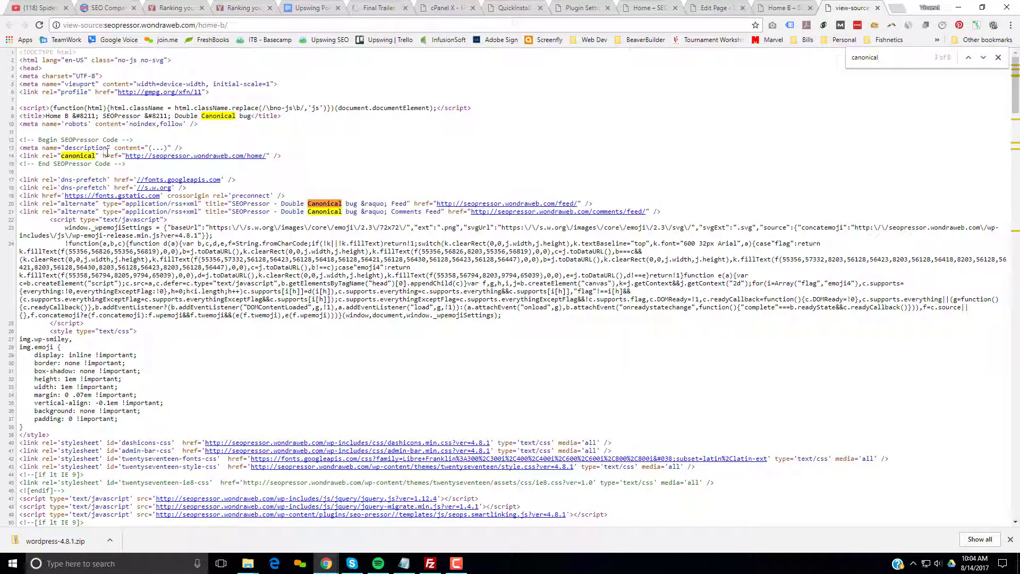
pyautogui.moveTo(126, 155); pyautogui.dragTo(268, 159)
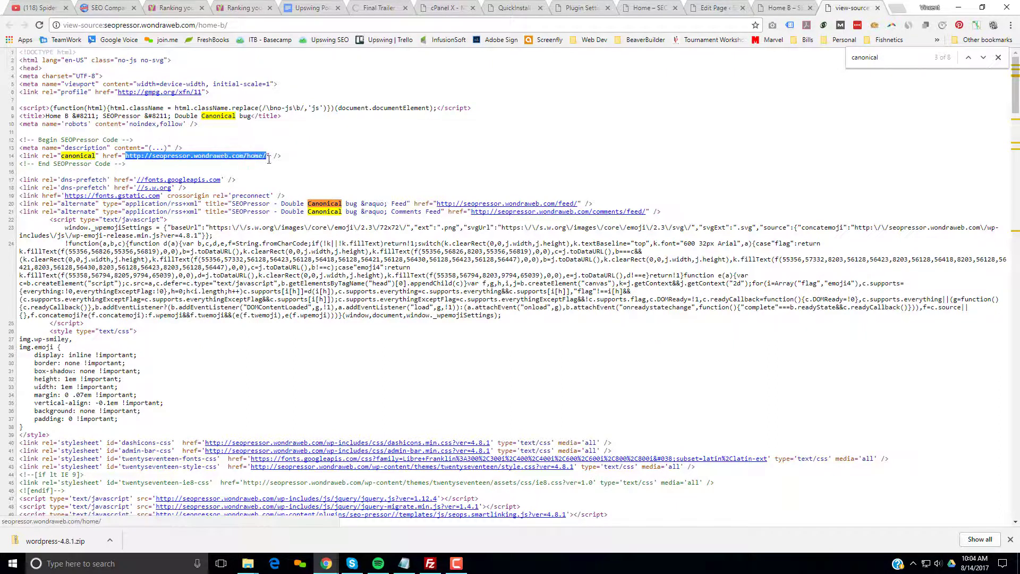
pyautogui.click(983, 58)
pyautogui.click(983, 58)
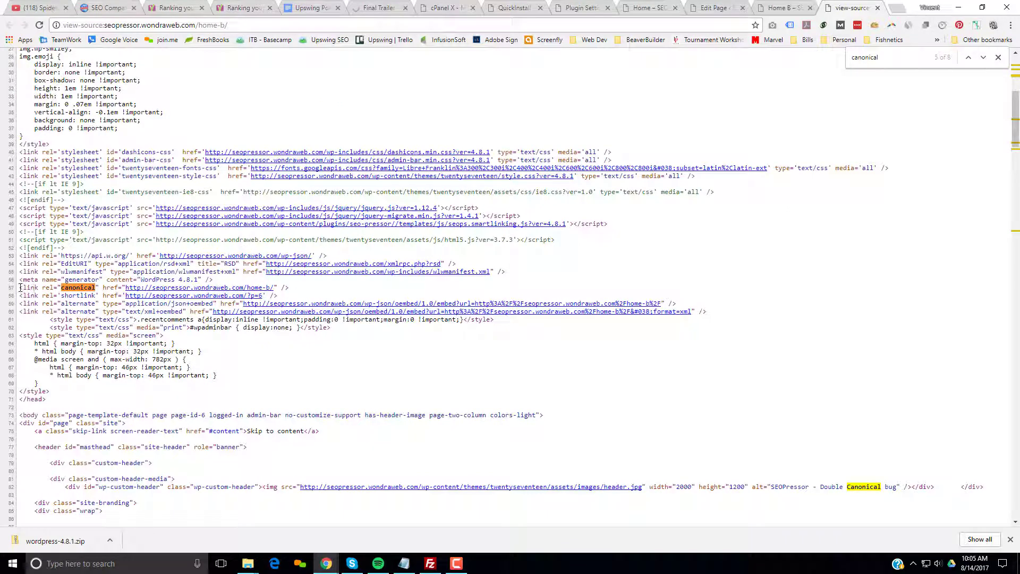
# Highlight the second canonical tag on line 57 pointing to /home-b/.
pyautogui.moveTo(20, 288); pyautogui.dragTo(297, 290)
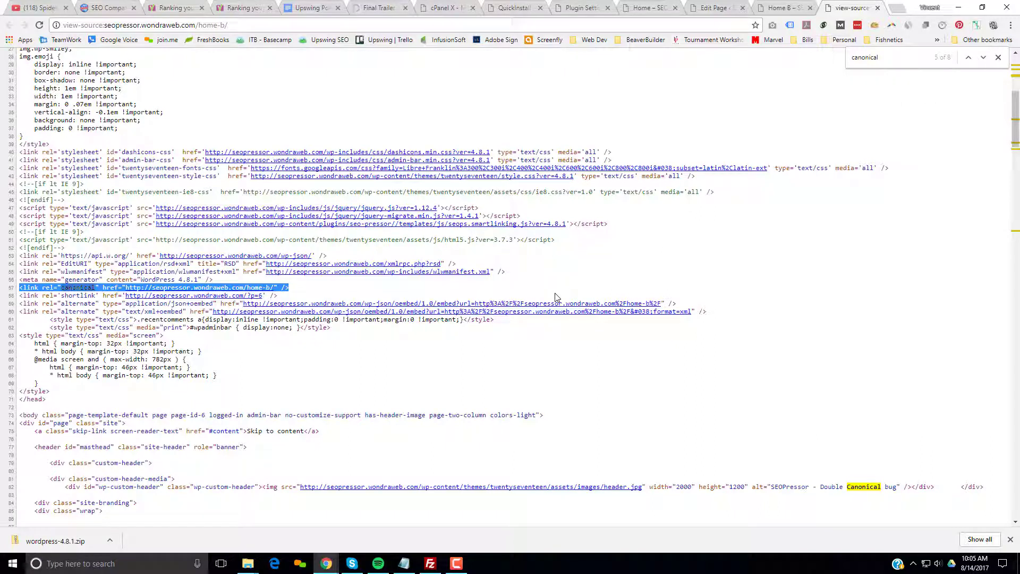
pyautogui.click(344, 283)
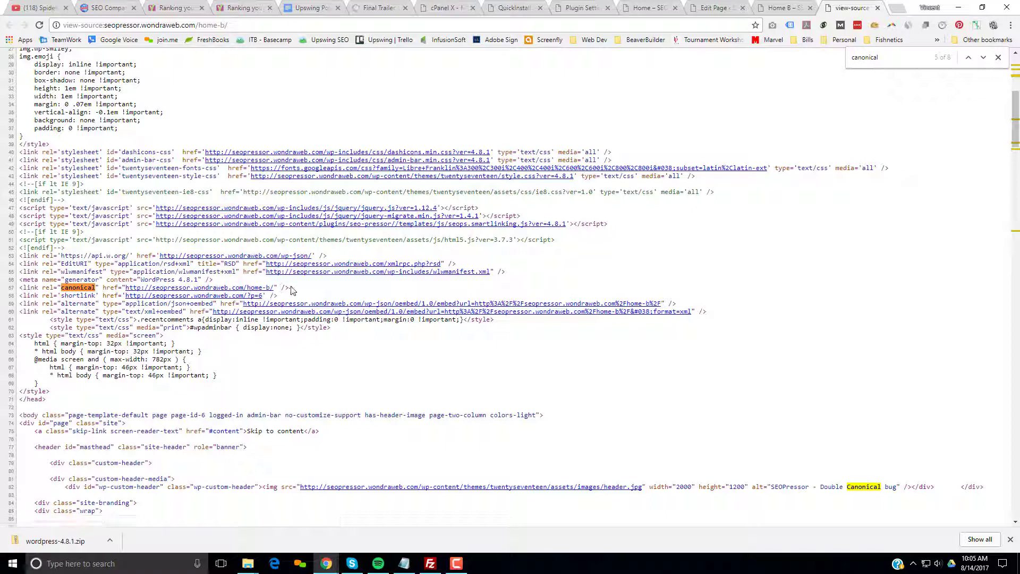
pyautogui.moveTo(291, 287); pyautogui.dragTo(281, 288)
pyautogui.click(289, 287)
pyautogui.press('F10')
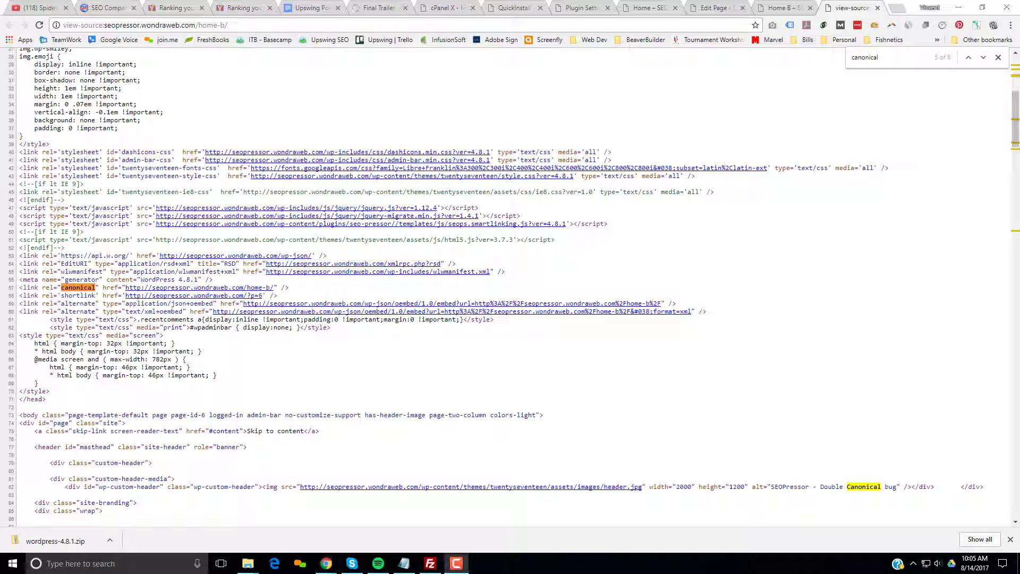
pyautogui.click(698, 270)
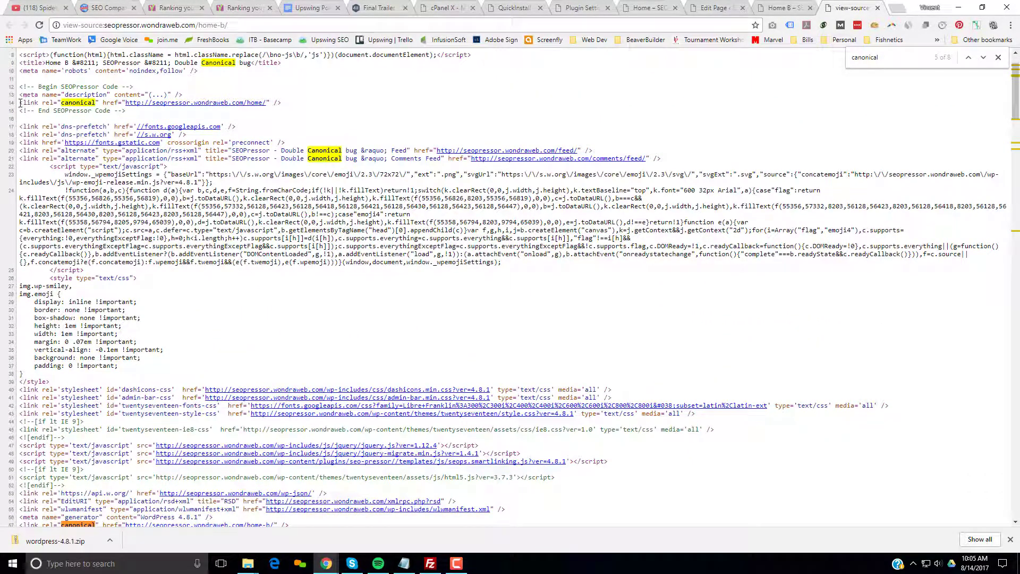
pyautogui.moveTo(20, 103); pyautogui.dragTo(304, 103)
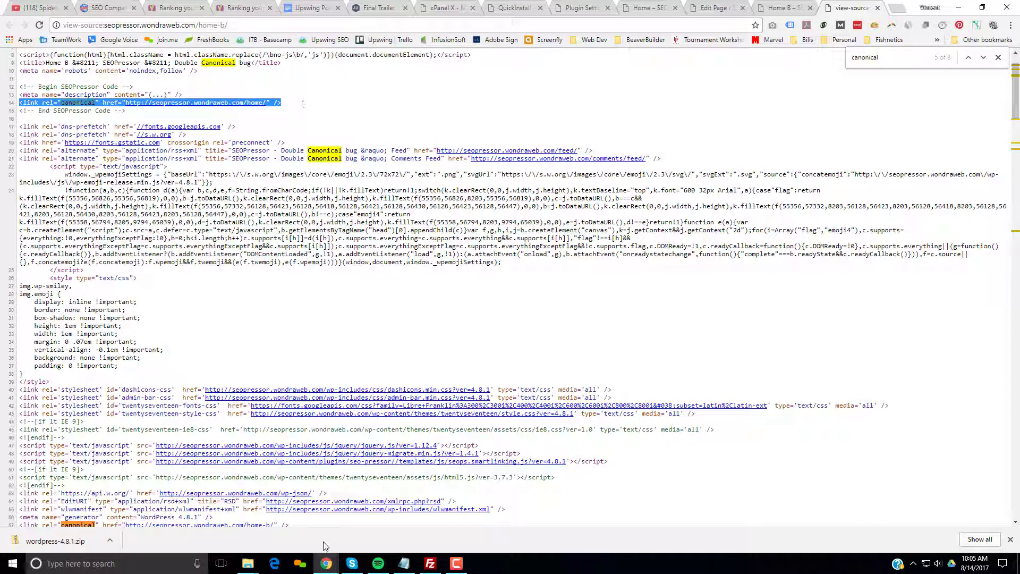
pyautogui.scroll(-1, 320, 513)
pyautogui.moveTo(306, 477); pyautogui.dragTo(13, 475)
pyautogui.click(749, 412)
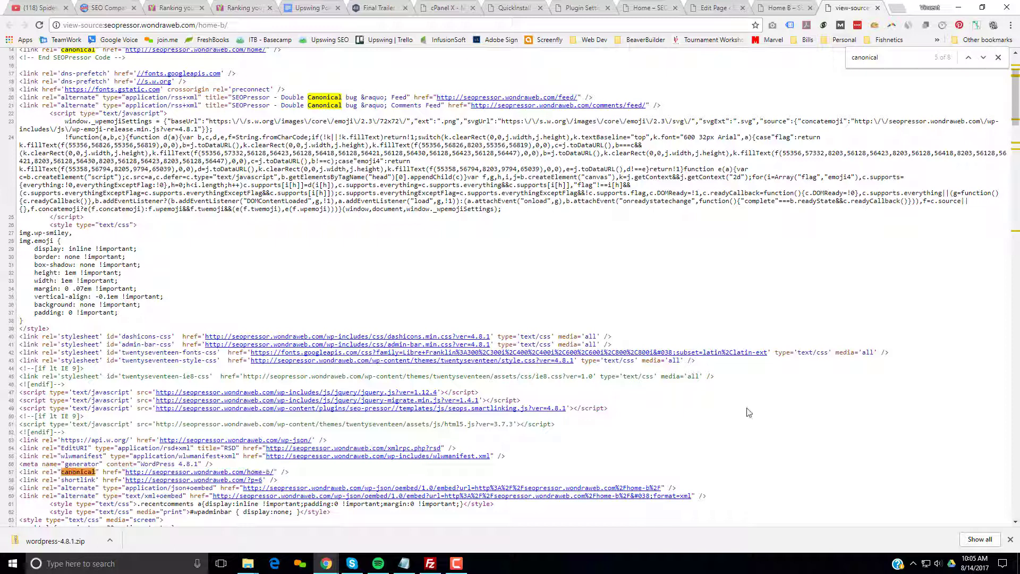